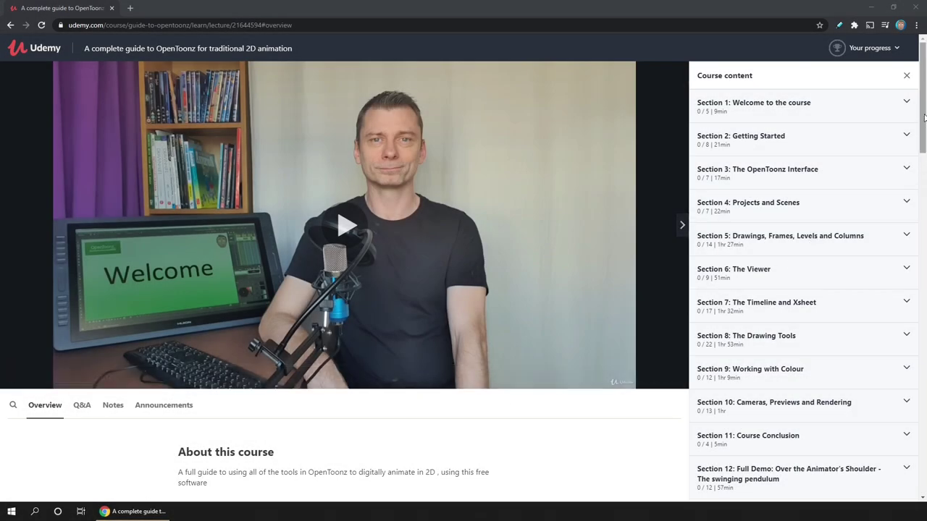
Step: Expand Section 9: Working with Colour and start lecture 94, The RGB picker
mouse_move(924, 117)
mouse_down()
mouse_move(925, 399)
mouse_move(923, 86)
mouse_move(917, 119)
mouse_up()
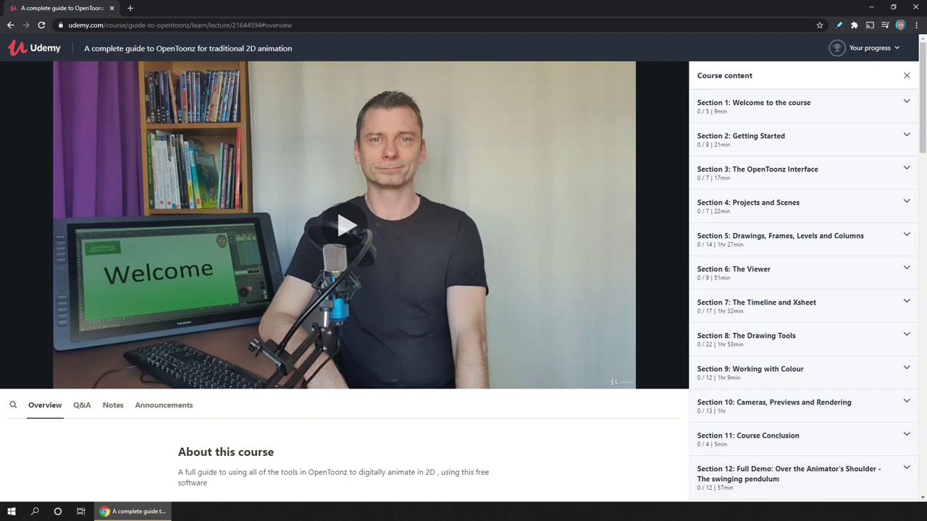
click(794, 375)
scroll(795, 379, down, 2)
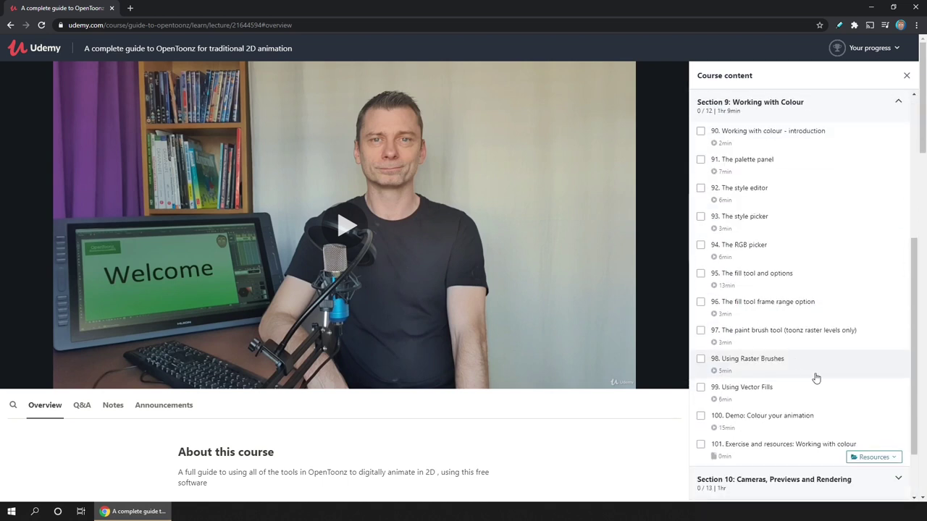
click(749, 255)
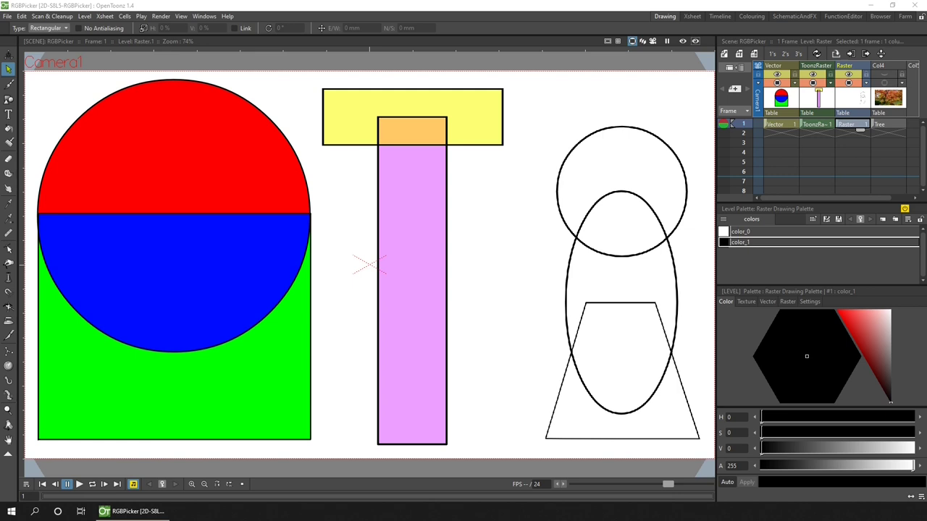
click(779, 83)
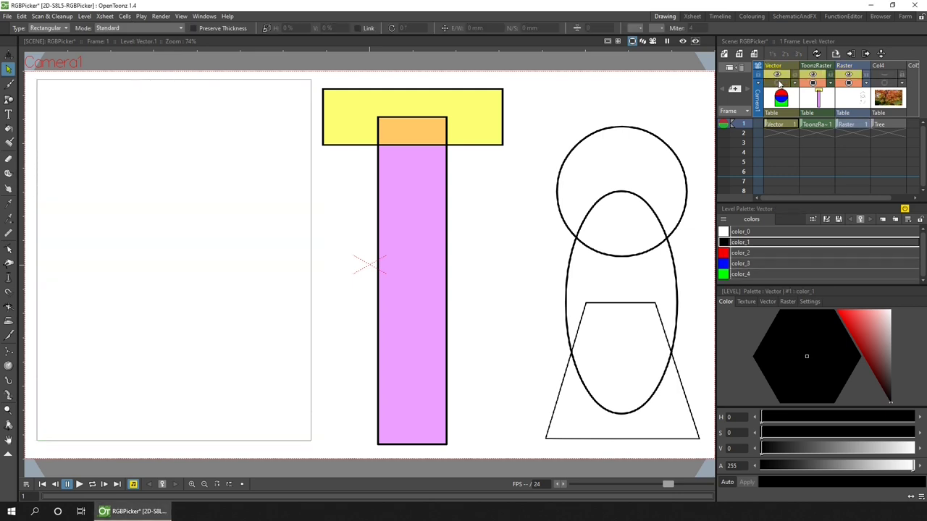
click(780, 83)
click(779, 82)
click(780, 82)
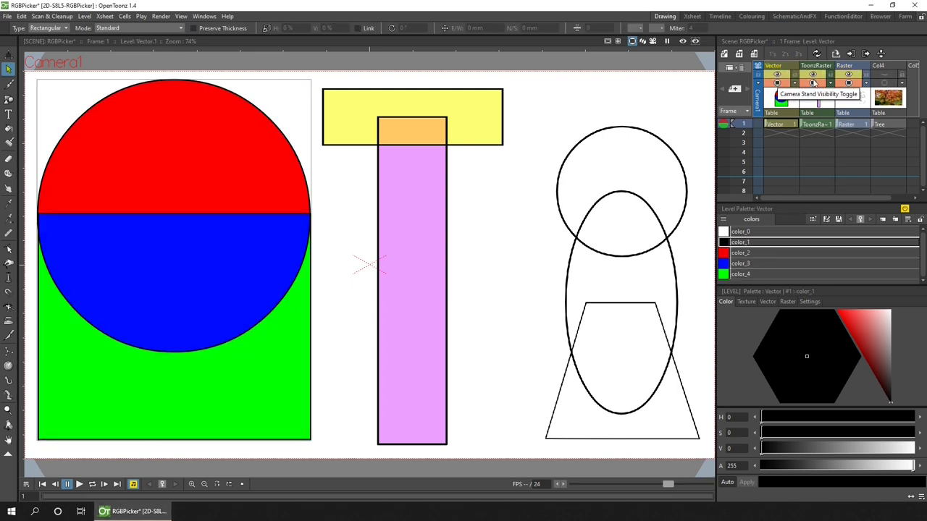
click(813, 83)
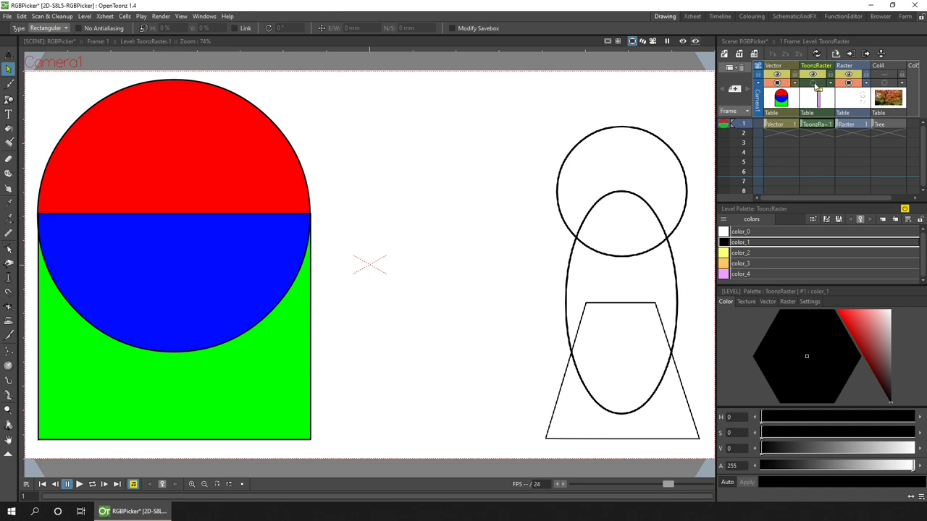
click(813, 83)
click(813, 82)
click(813, 83)
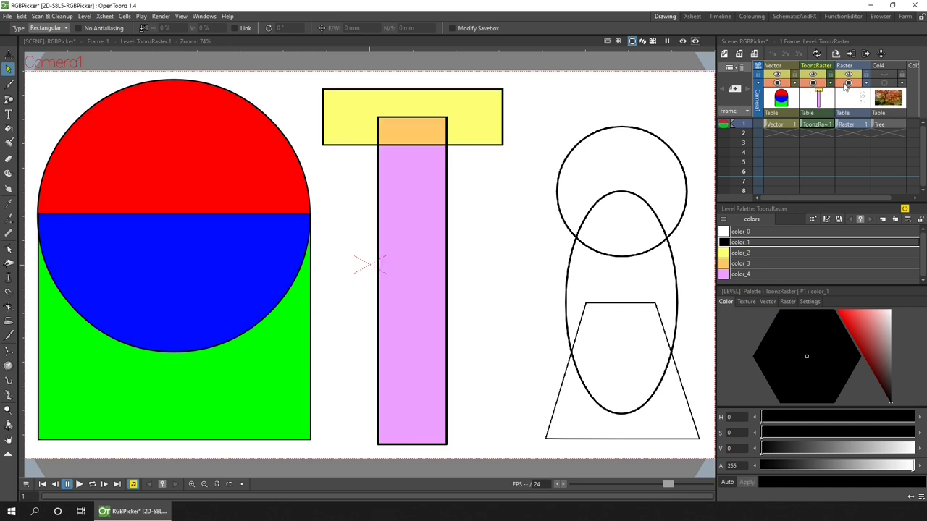
click(848, 83)
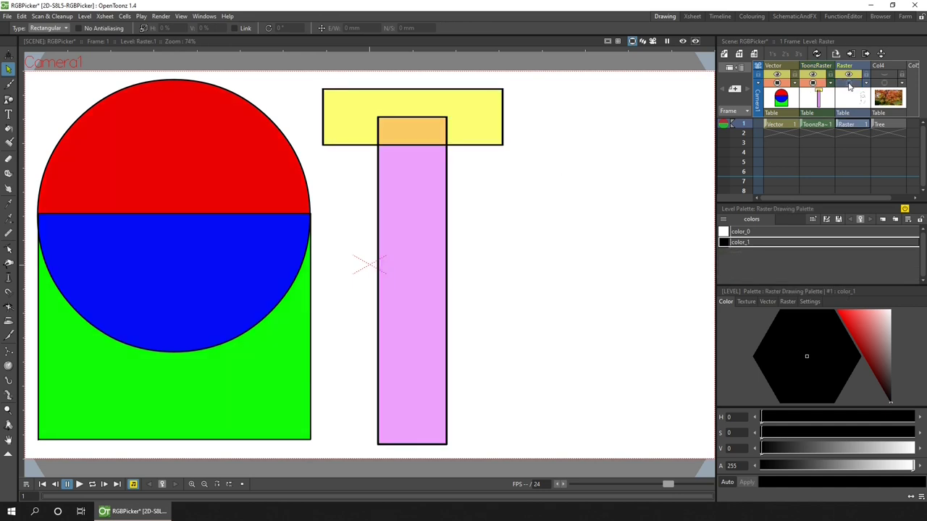
click(848, 83)
click(848, 83)
click(848, 83)
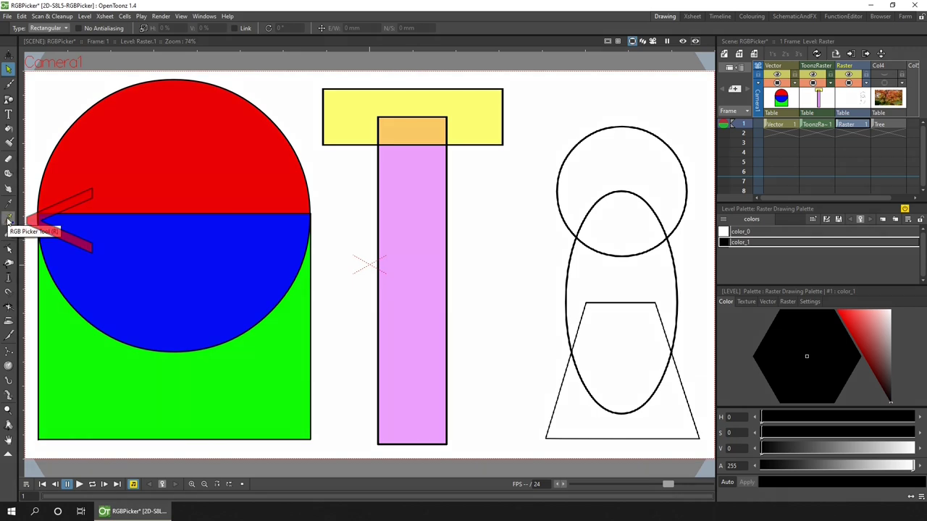
Step: Use the RGB Picker on the Raster level's frame 1 with Normal pick type, targeting color_1
click(8, 220)
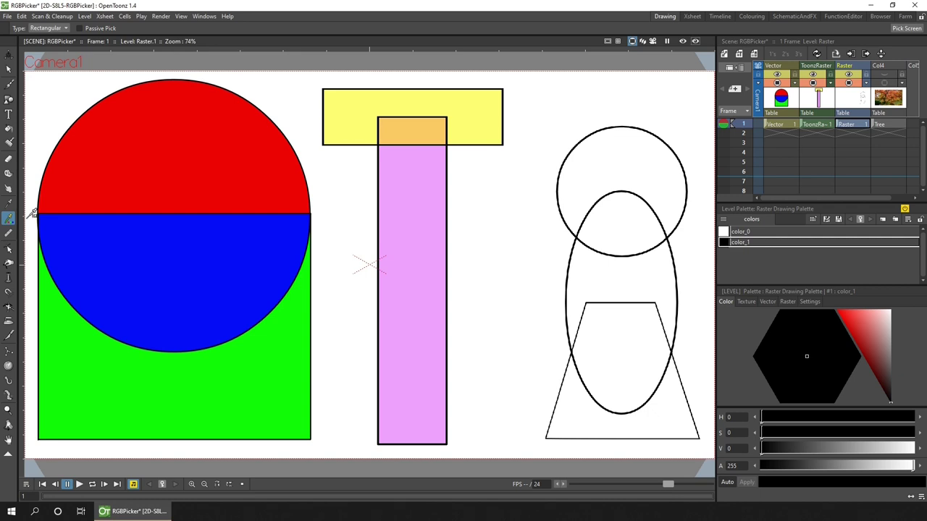
click(856, 124)
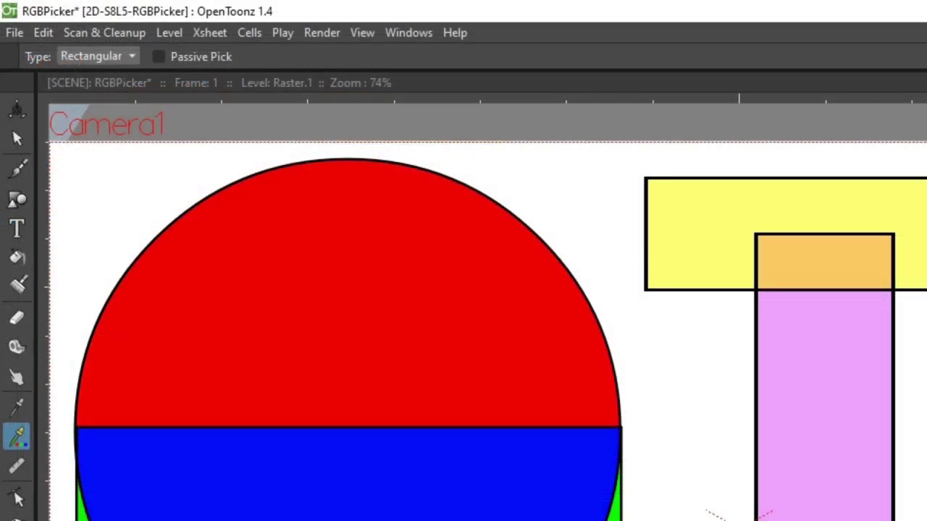
click(121, 56)
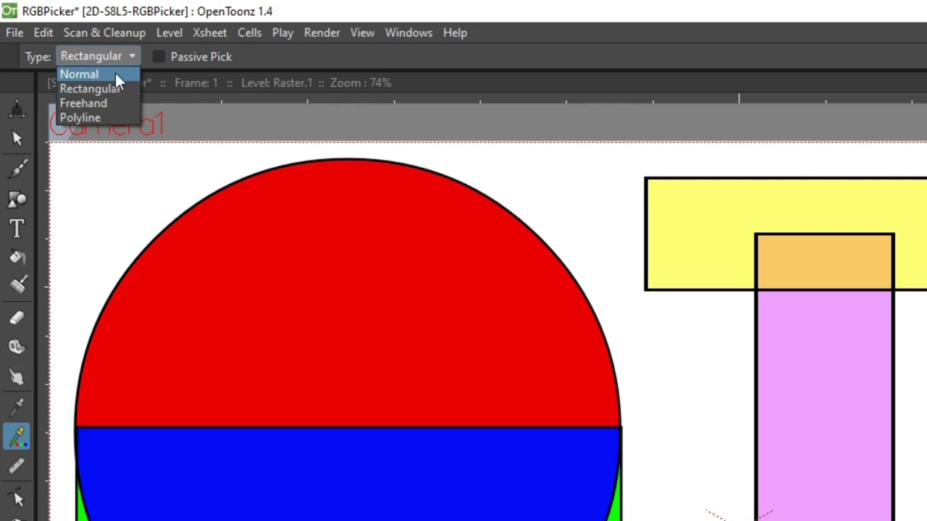
click(111, 72)
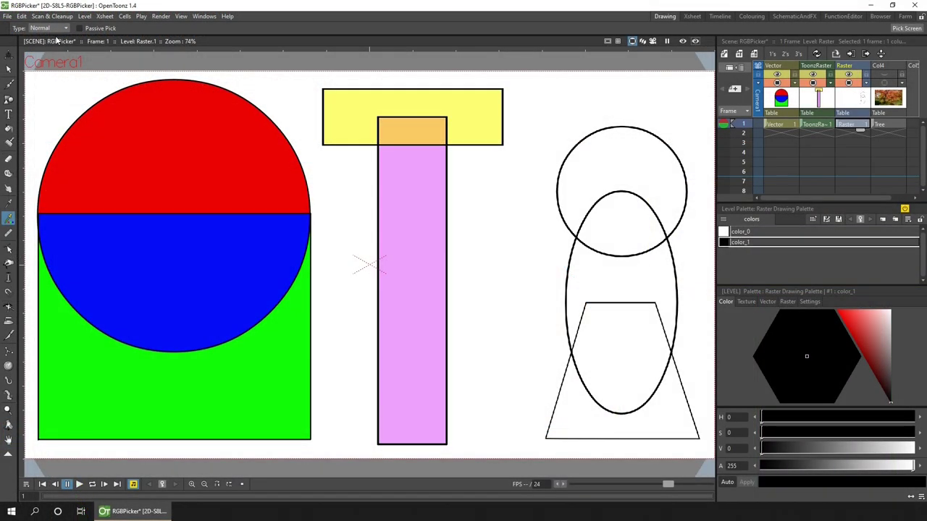
click(757, 241)
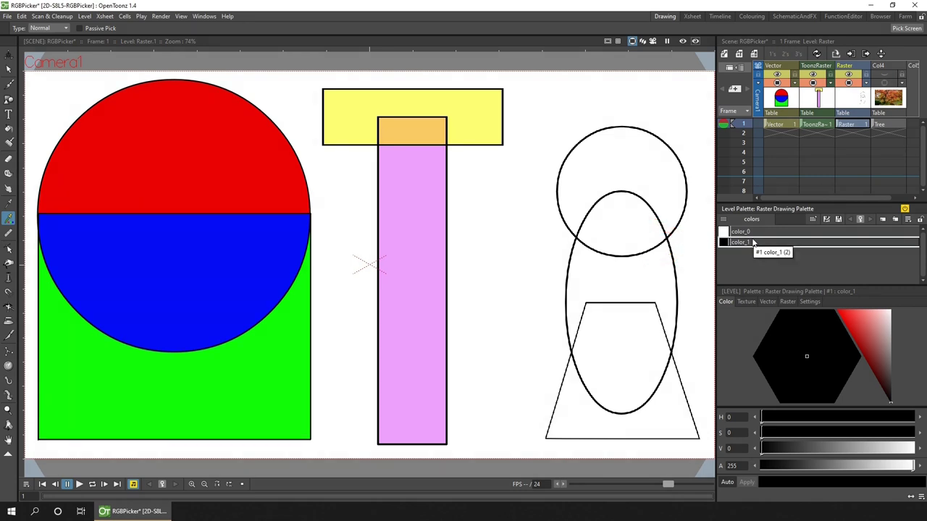
Step: Sample red, blue, green, yellow, orange, pink, blue, then the top bar's pale yellow into color_1
click(235, 148)
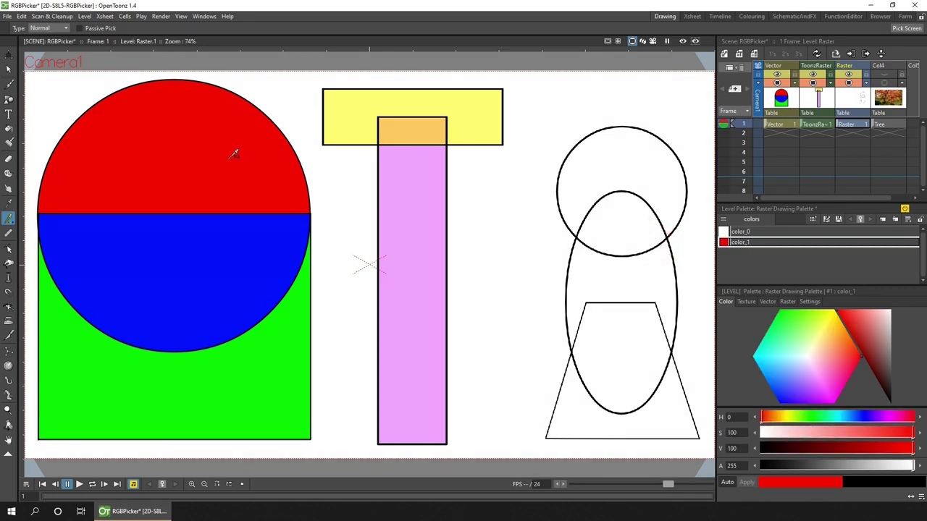
click(214, 244)
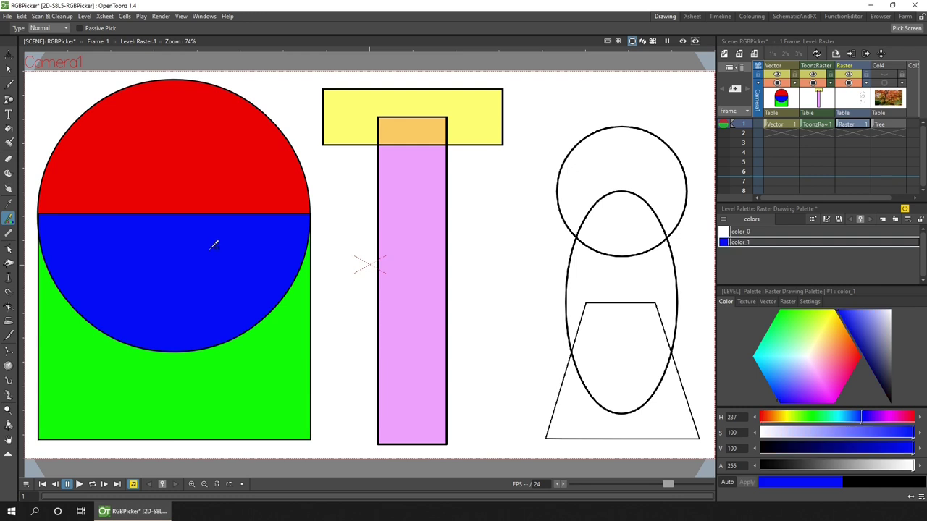
click(246, 359)
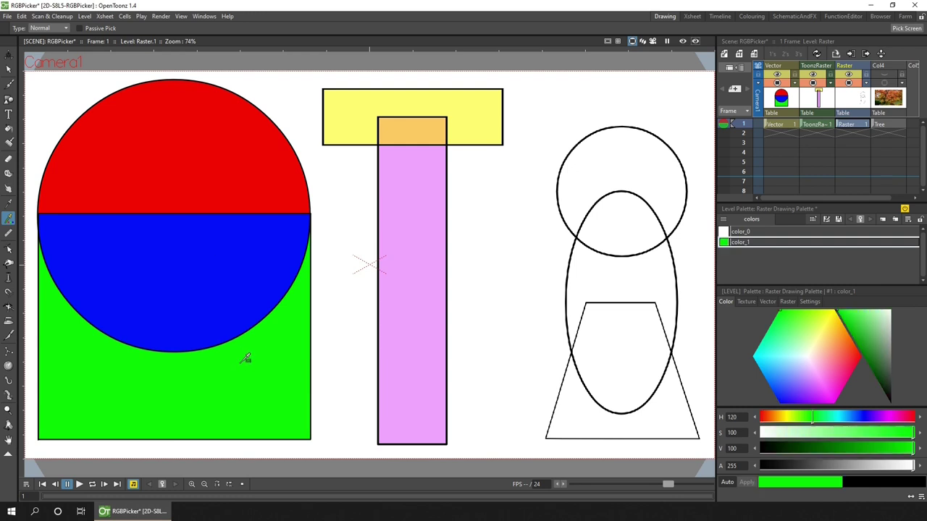
click(416, 94)
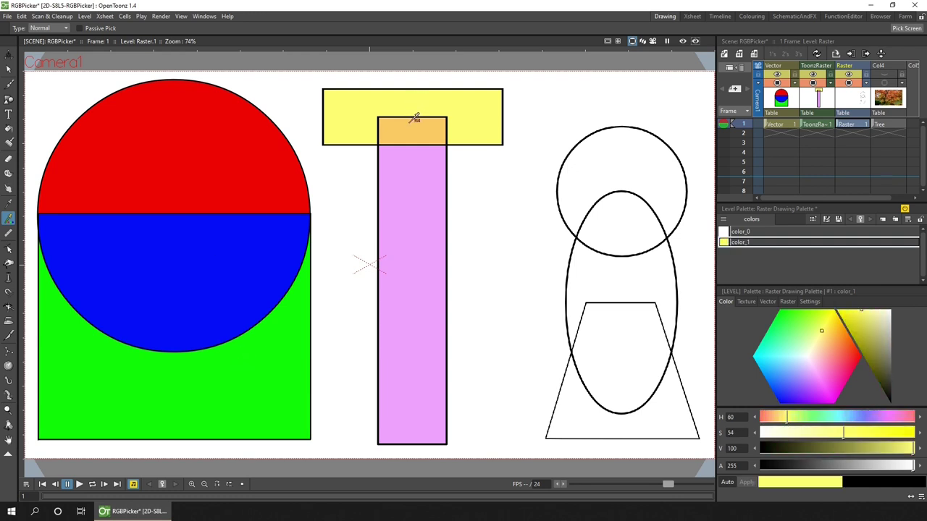
click(415, 121)
click(412, 193)
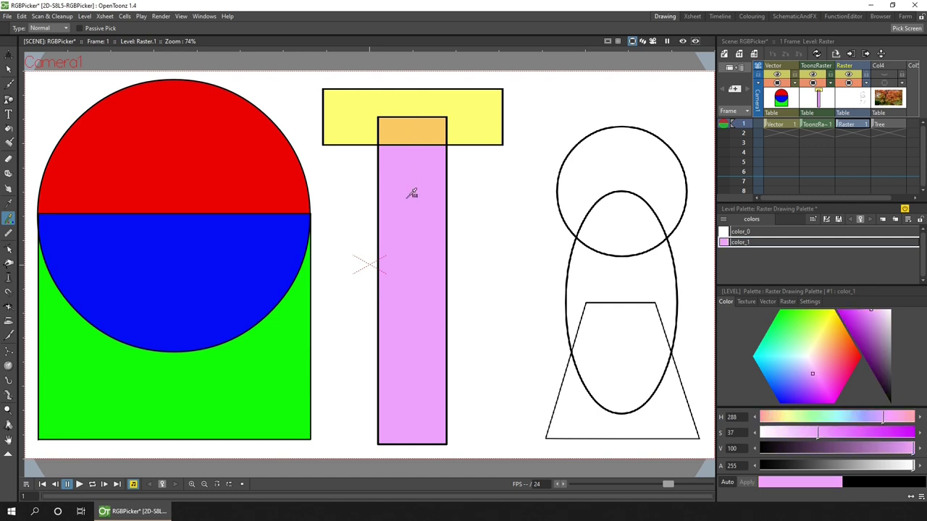
click(179, 241)
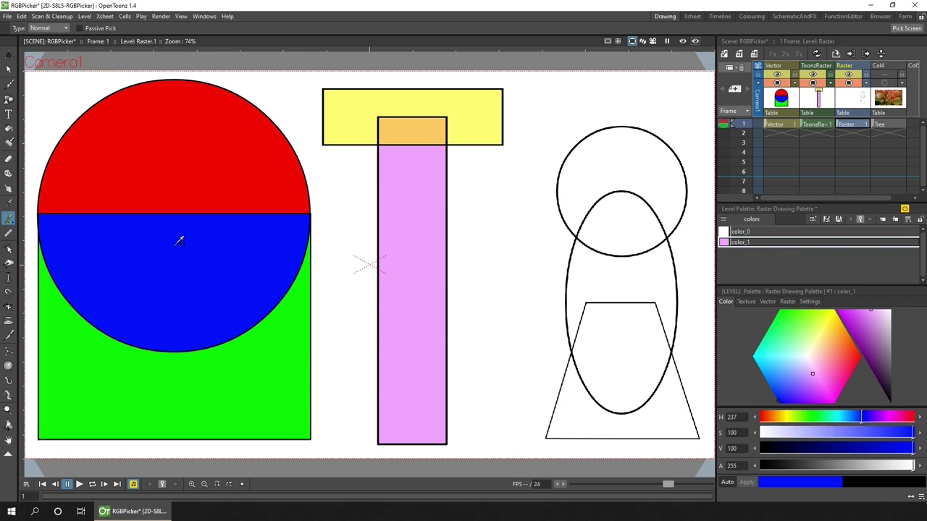
click(385, 94)
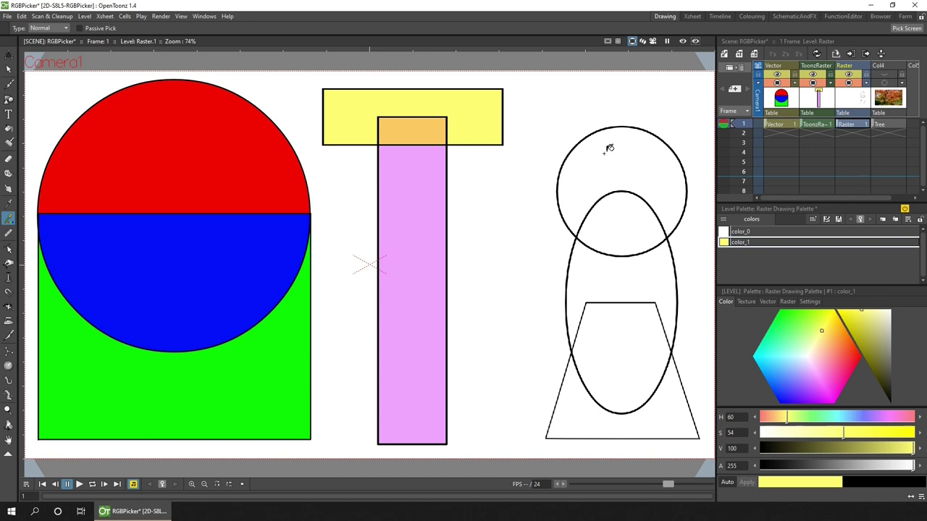
Step: Fill the circle's top pale yellow, then fill its ellipse overlap with green from the rectangle
key(f)
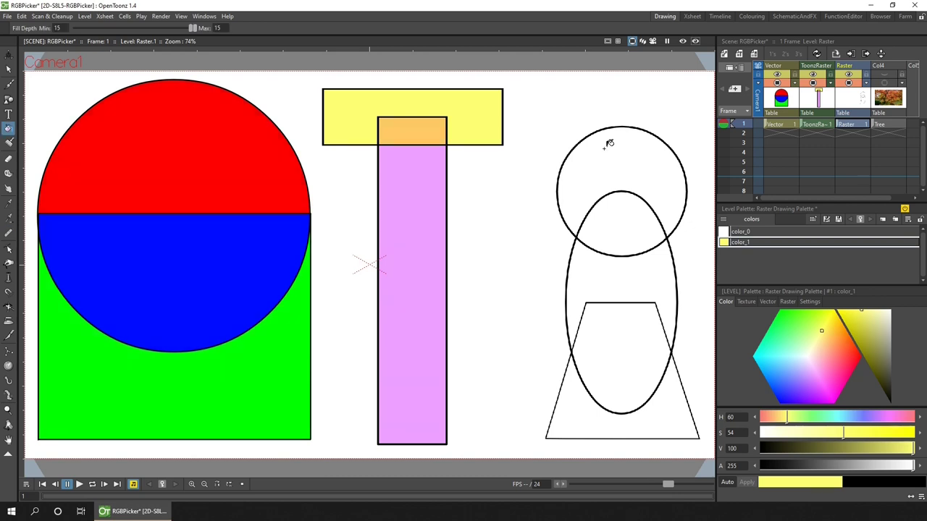
click(611, 144)
key(r)
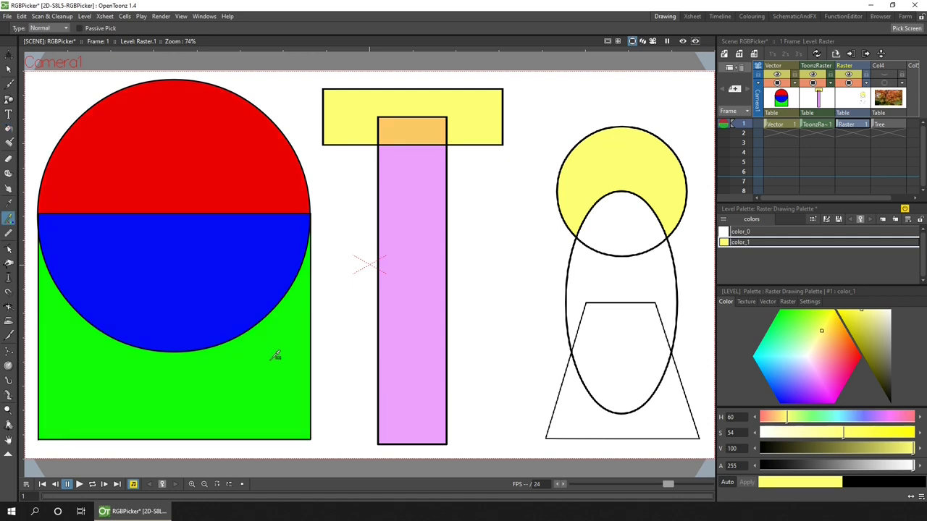
click(275, 355)
key(f)
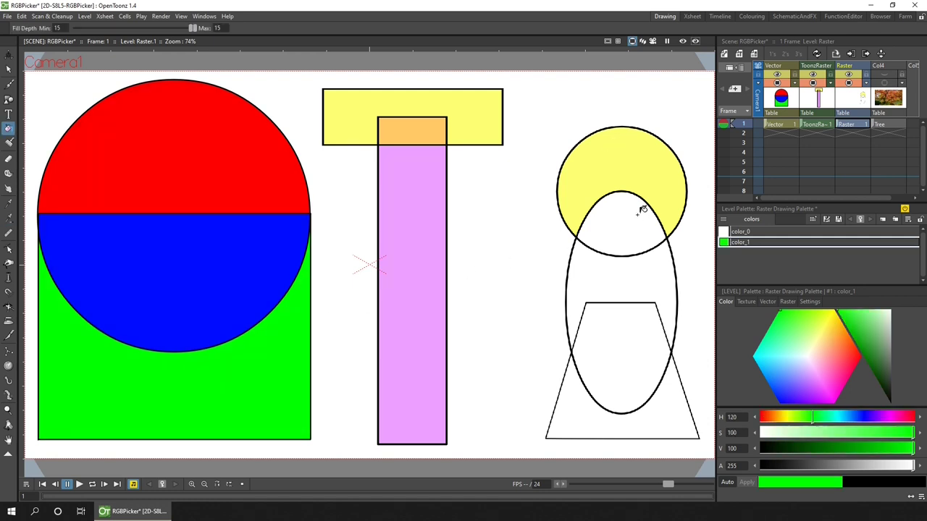
click(640, 211)
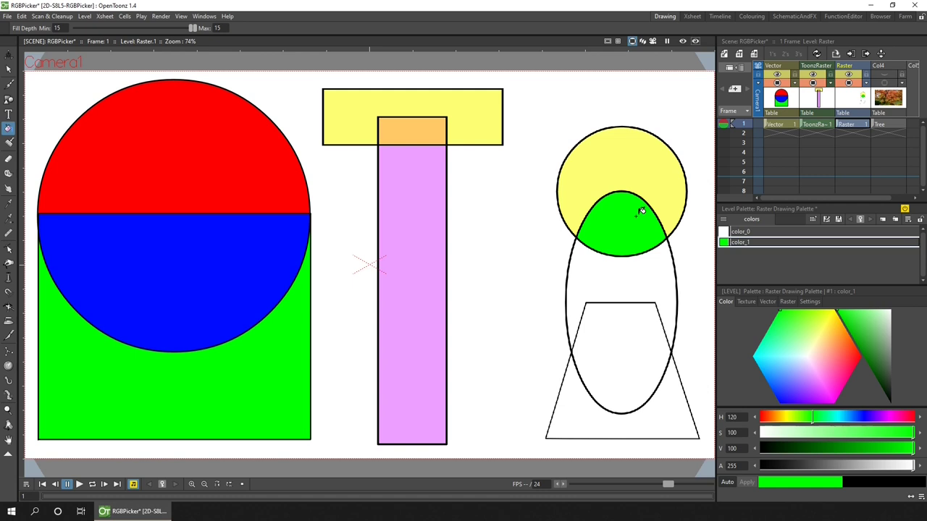
click(9, 219)
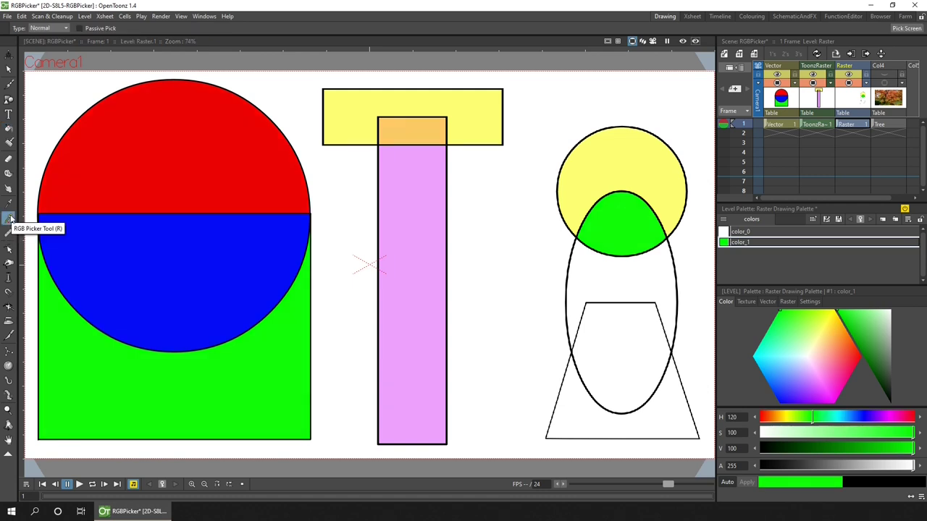
Step: Average a purple over the red/blue circle with a Rectangular pick and fill the ellipse's middle band
click(62, 29)
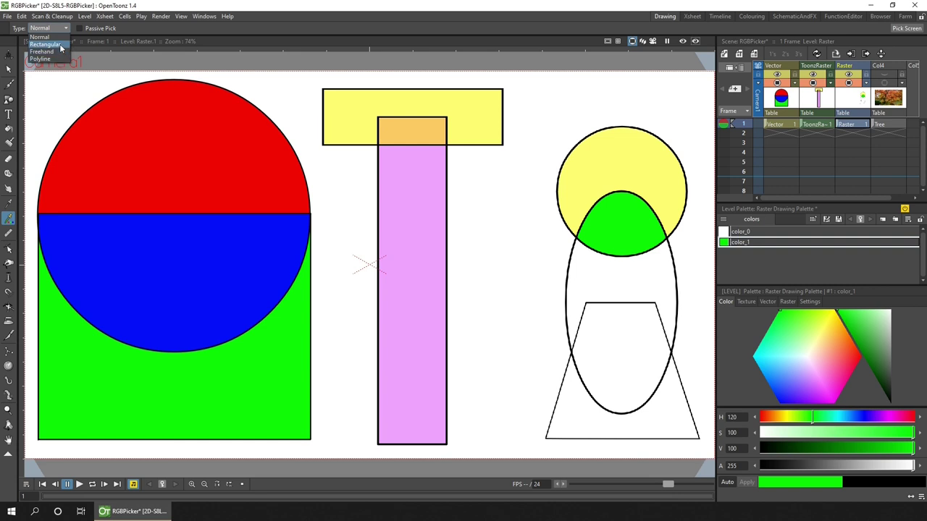
click(61, 44)
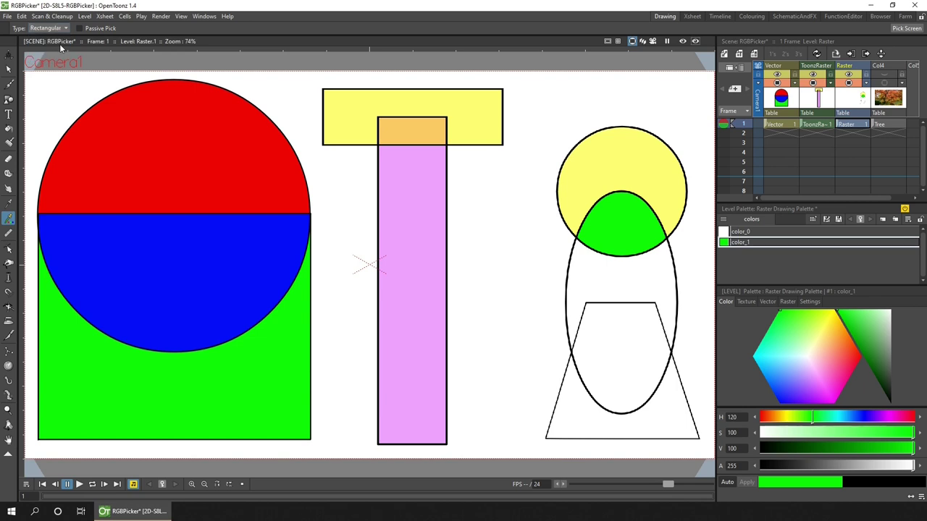
drag(132, 164, 217, 258)
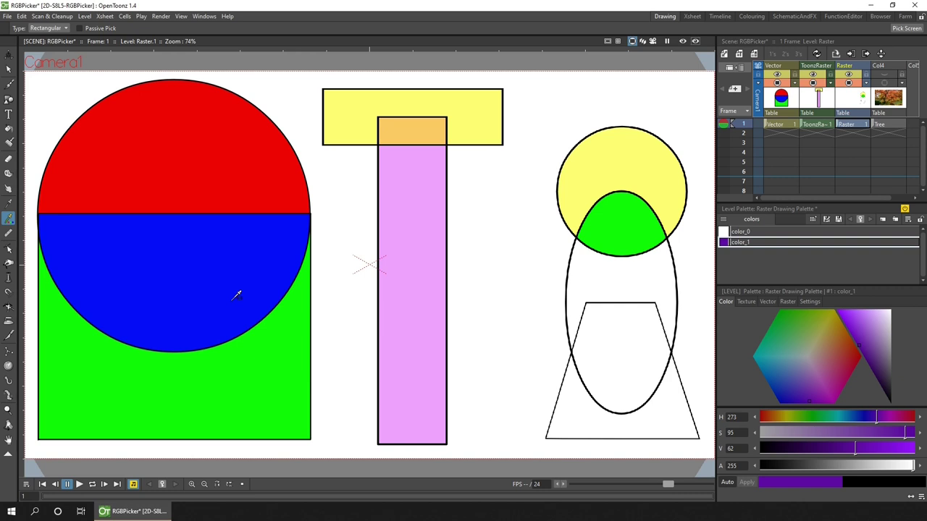
key(f)
click(614, 260)
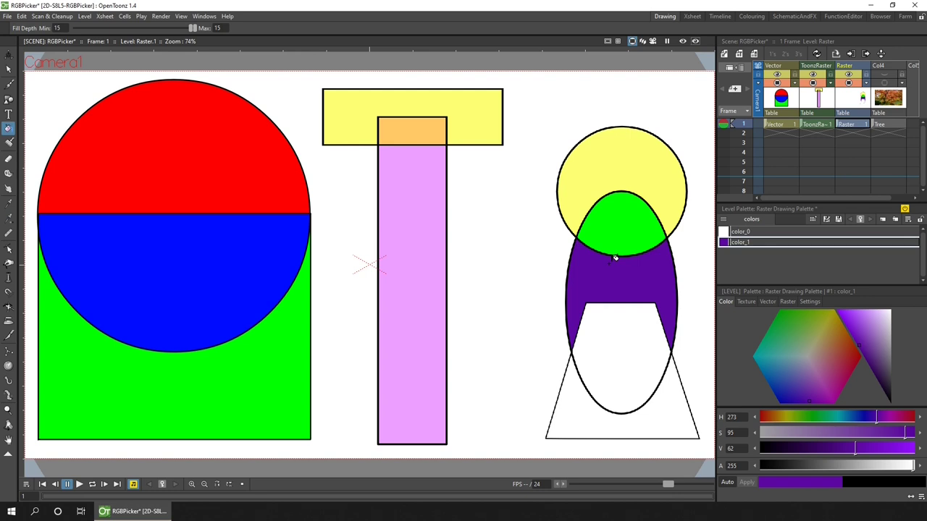
Step: Set pick type to Freehand and lasso the T's orange/pink top for a pale pink (H 343, S 27, V 91)
click(8, 218)
click(58, 31)
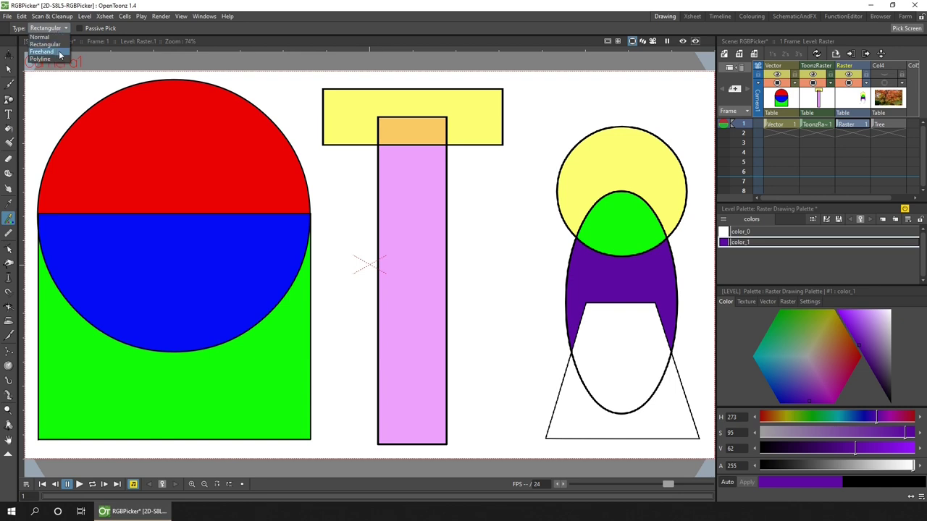
click(60, 52)
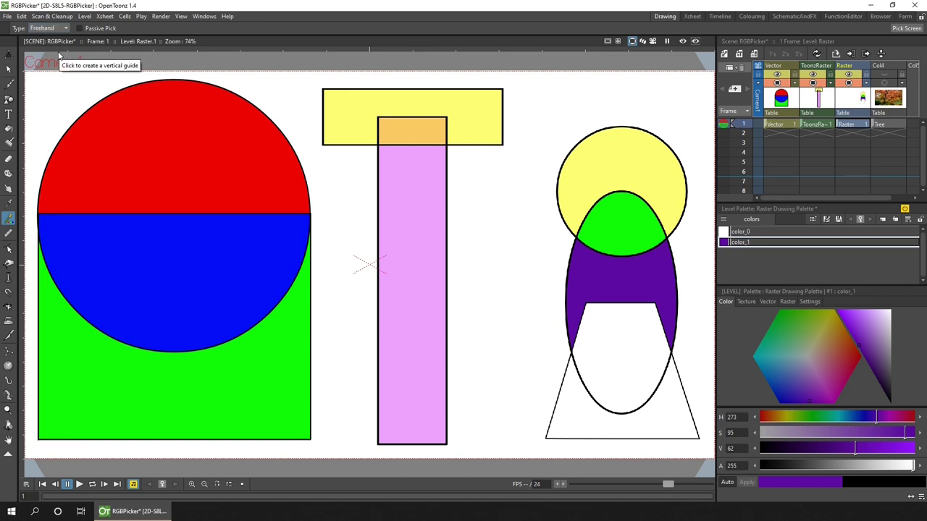
mouse_move(432, 125)
mouse_down()
mouse_move(386, 152)
mouse_move(400, 179)
mouse_move(423, 173)
mouse_move(420, 153)
mouse_move(436, 145)
mouse_move(432, 117)
mouse_up()
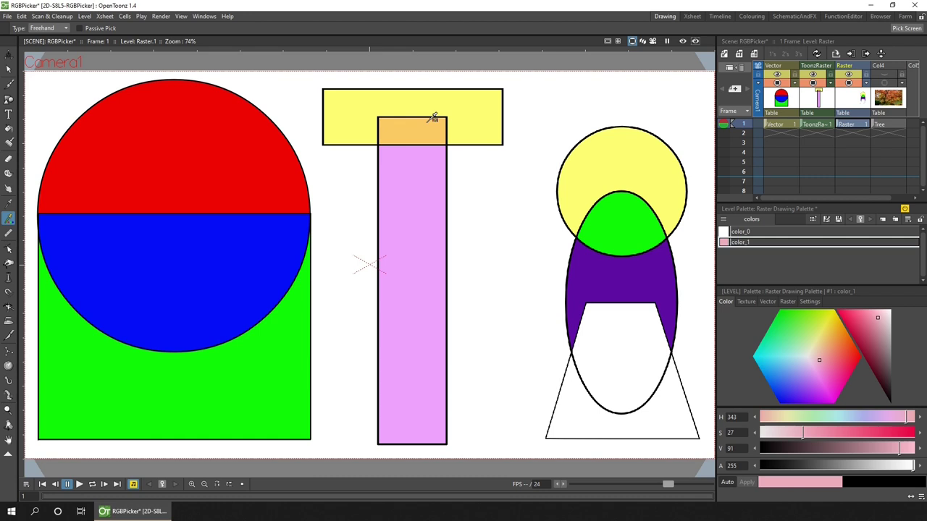
Step: Set pick type to Polyline and average a polygon spanning the green rectangle and blue half-circle
click(48, 27)
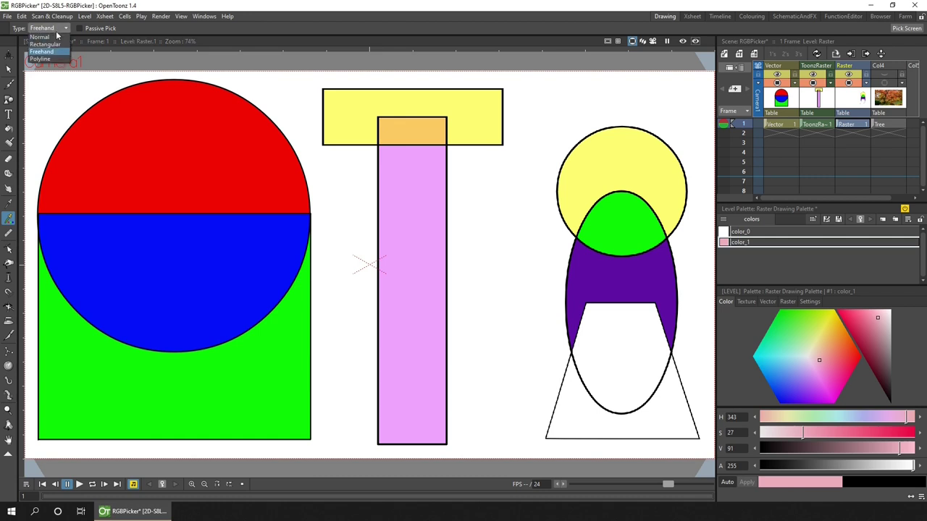
click(58, 63)
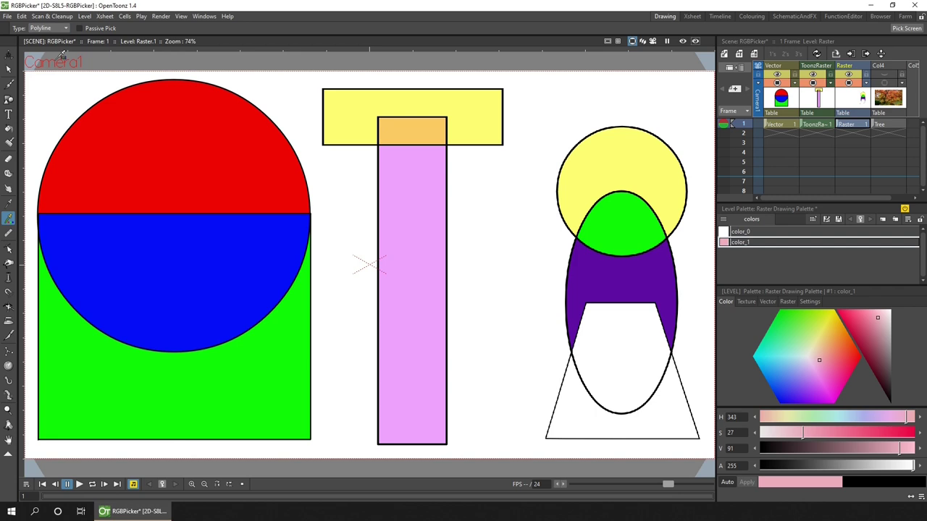
click(112, 410)
click(244, 398)
click(226, 273)
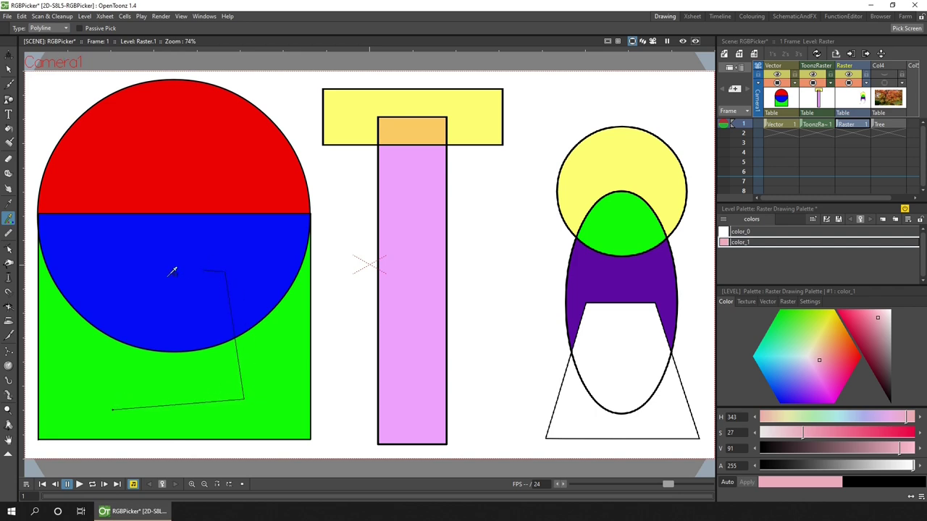
click(127, 302)
click(81, 368)
double_click(130, 366)
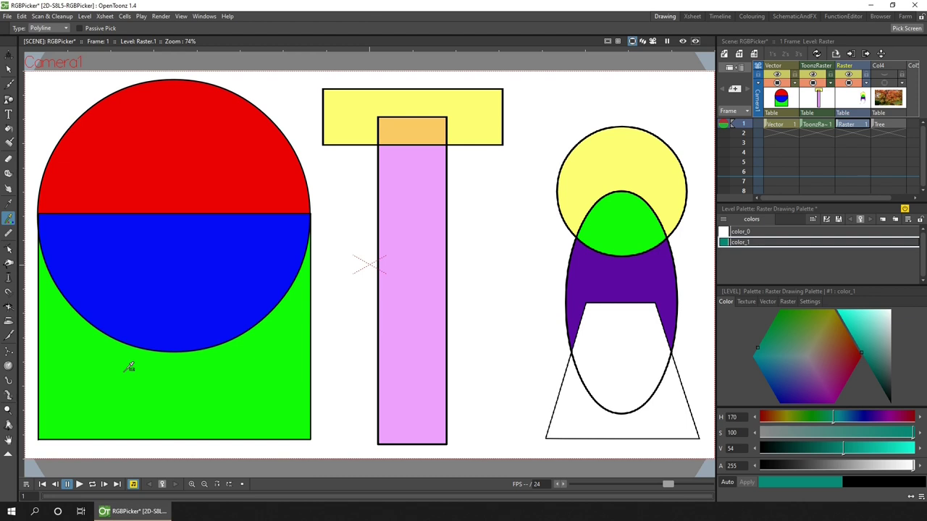
Step: Sample a second polygon over the green and blue areas to get the teal
click(92, 380)
click(52, 367)
click(44, 375)
click(44, 214)
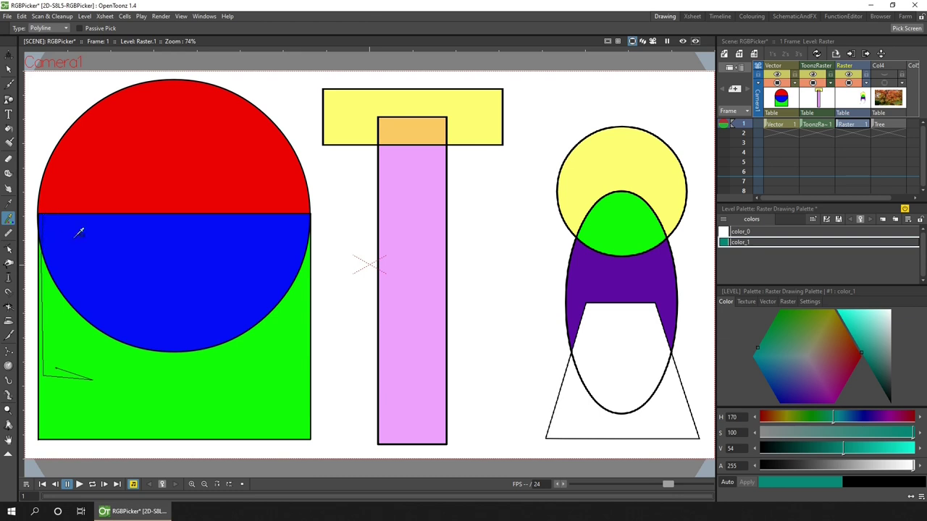
click(135, 304)
double_click(93, 352)
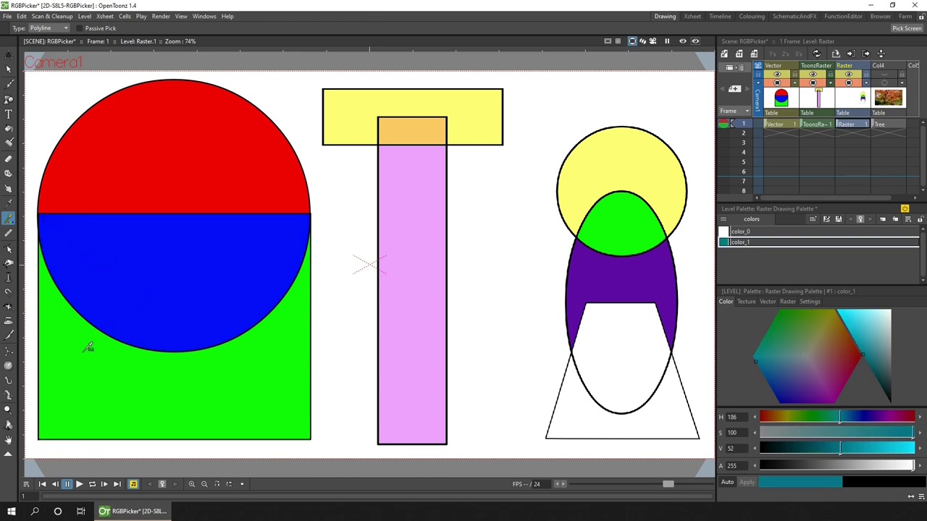
Step: Fill the lower ellipse and trapezoid overlap with the sampled teal
key(f)
click(628, 331)
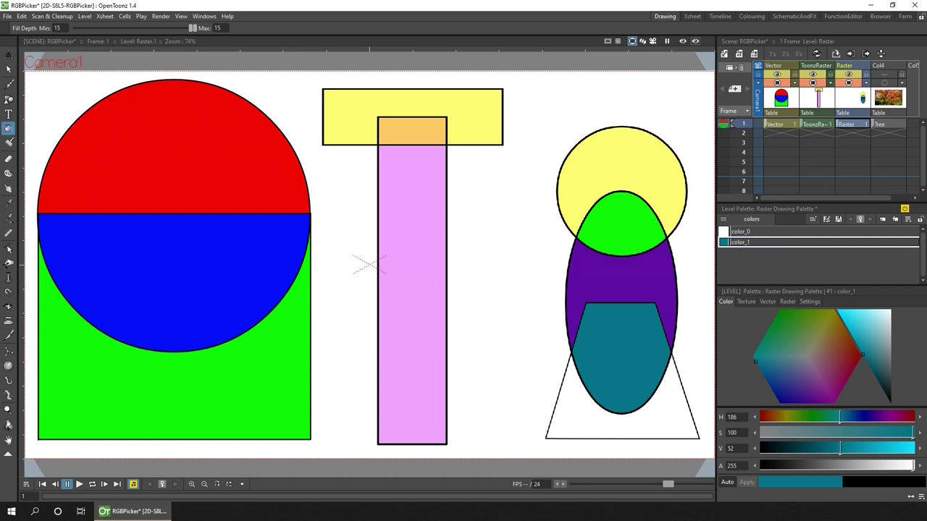
key(b)
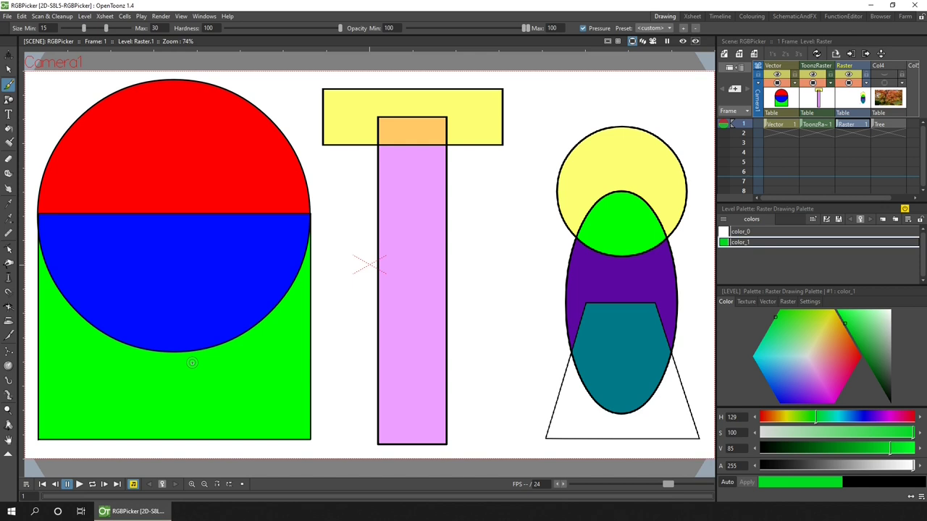
Step: Show the Tree photo, move its column one place left, and select its frame
click(885, 83)
drag(888, 71, 852, 71)
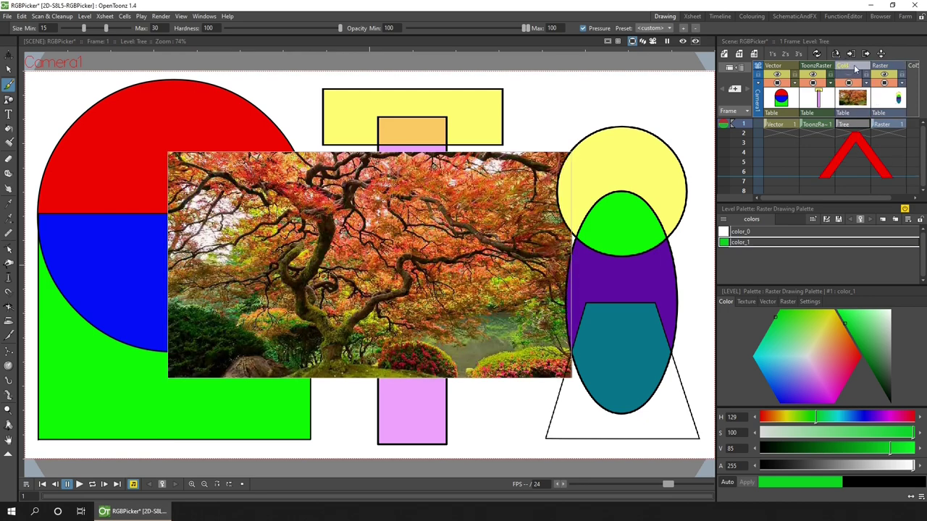
click(856, 125)
scroll(308, 254, up, 8)
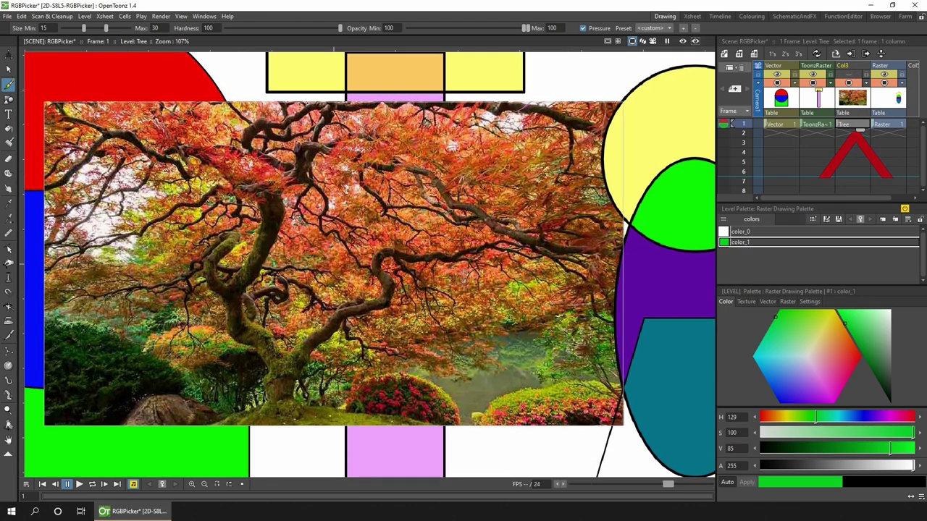
scroll(308, 253, up, 2)
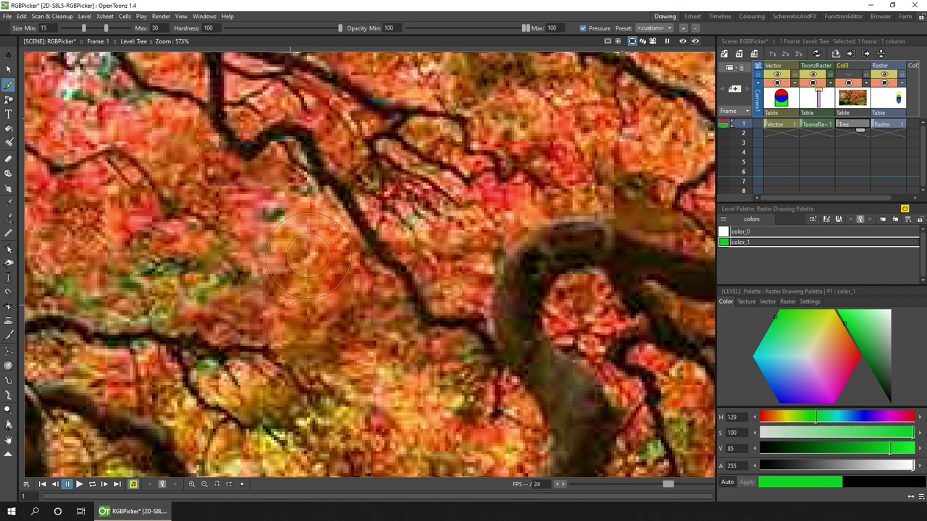
Step: Freehand-sample orange (H 22, S 87, V 80) from the foliage and paint a thick stroke across it
click(9, 217)
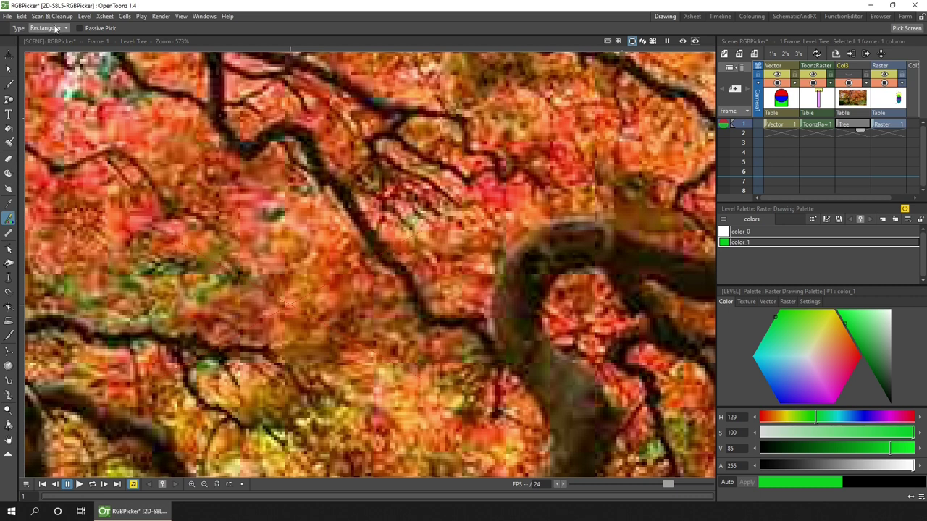
click(48, 28)
click(42, 51)
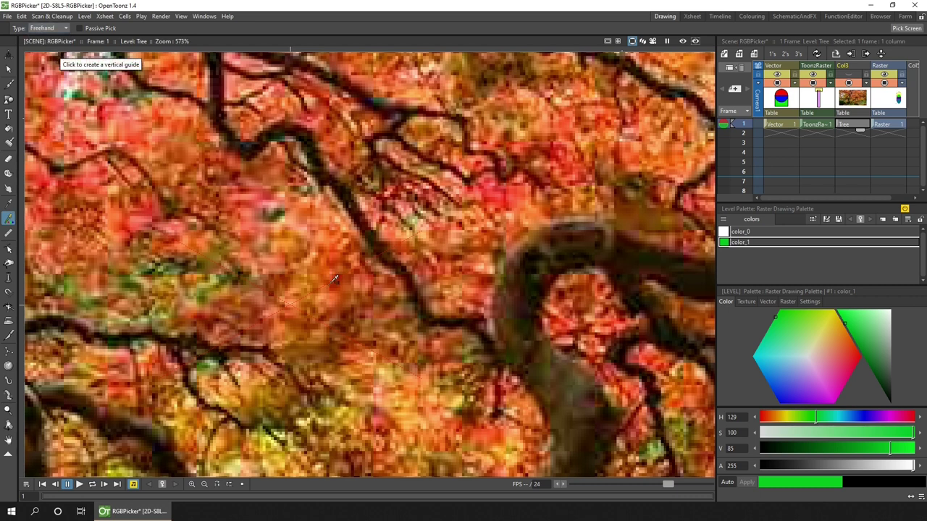
mouse_move(319, 299)
mouse_down()
mouse_move(330, 227)
mouse_move(330, 248)
mouse_move(301, 280)
mouse_move(294, 303)
mouse_up()
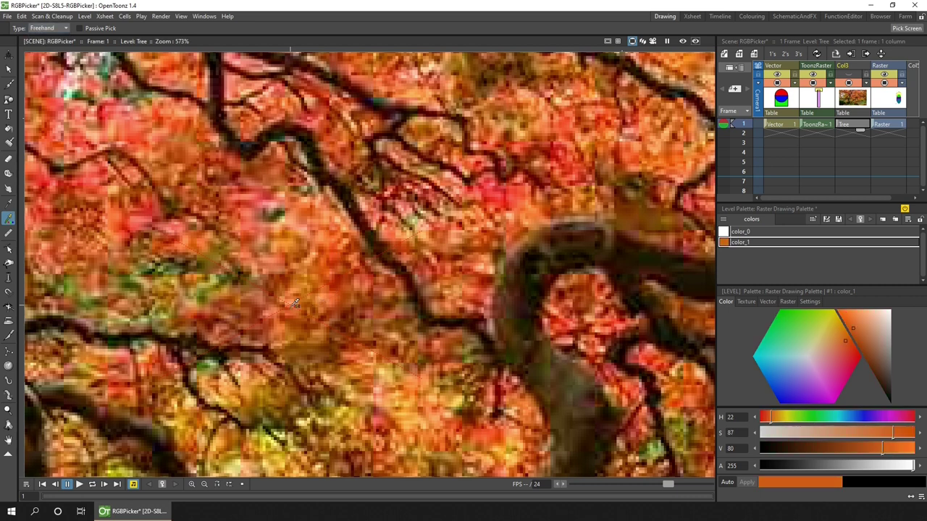
key(b)
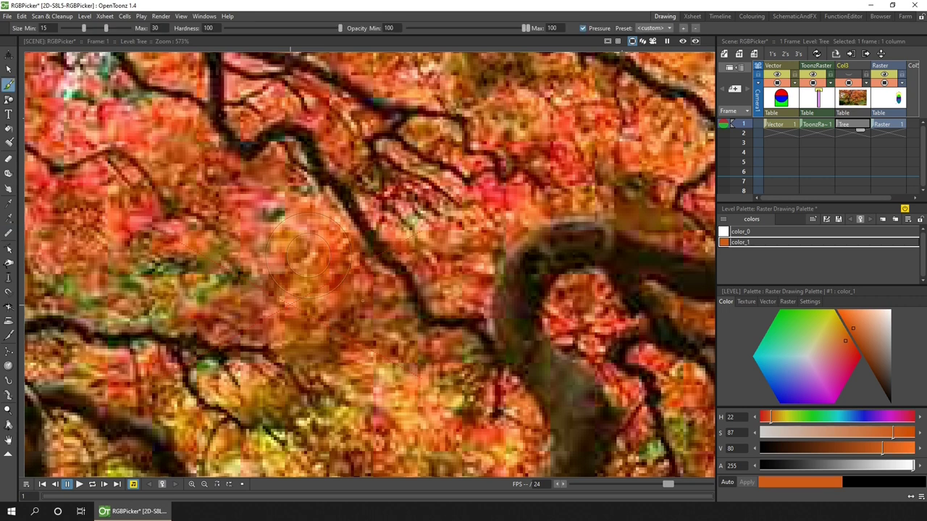
drag(405, 294, 297, 369)
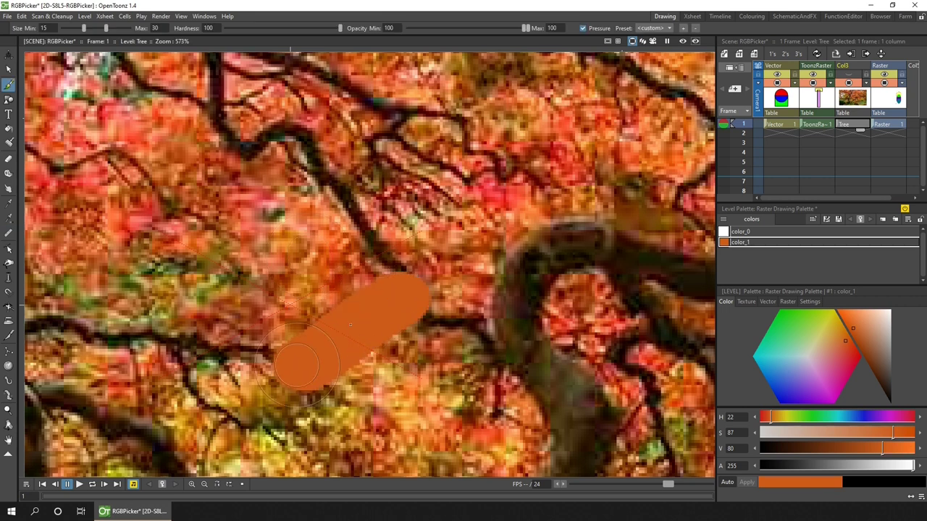
mouse_move(353, 333)
mouse_down()
mouse_move(355, 200)
mouse_move(419, 132)
mouse_up()
Step: Pick olive yellow (H 58, S 85, V 69) from the moss and brush a wide band across it
click(9, 218)
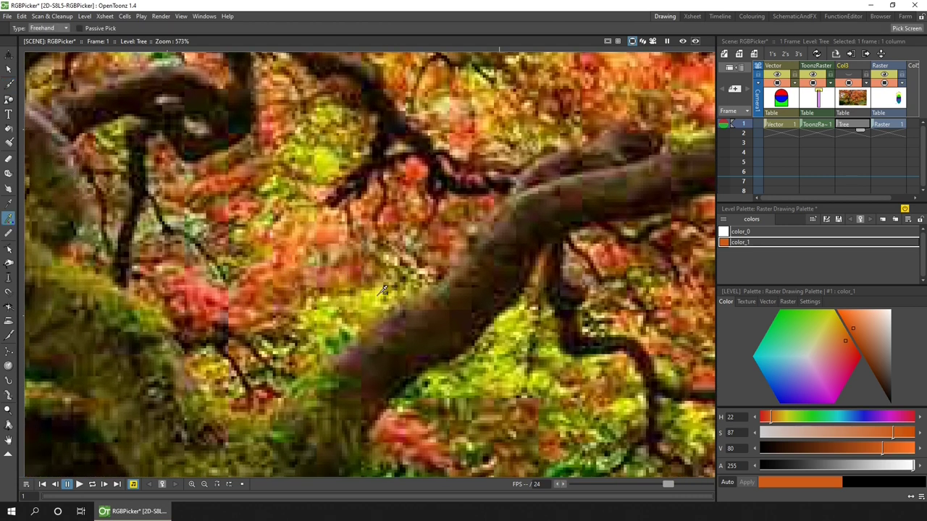
mouse_move(378, 294)
mouse_down()
mouse_move(318, 310)
mouse_move(312, 336)
mouse_move(345, 334)
mouse_move(378, 297)
mouse_up()
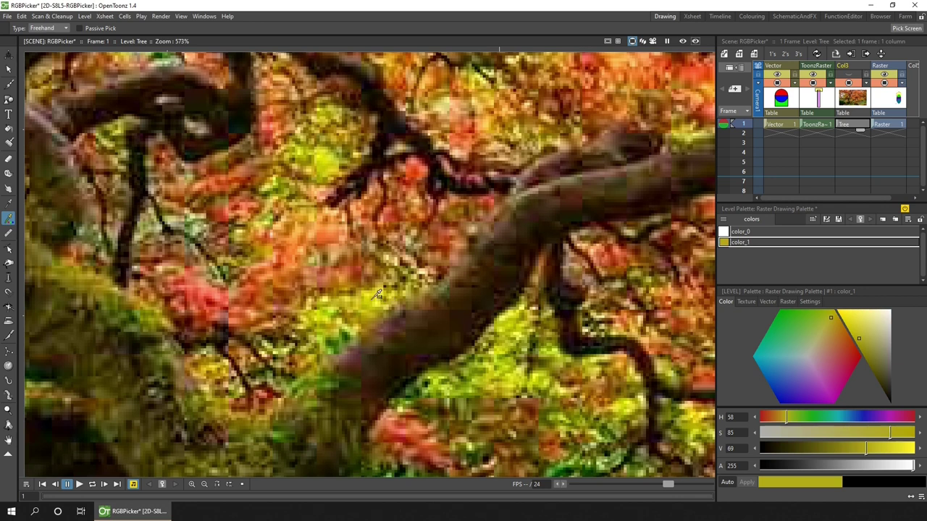
key(b)
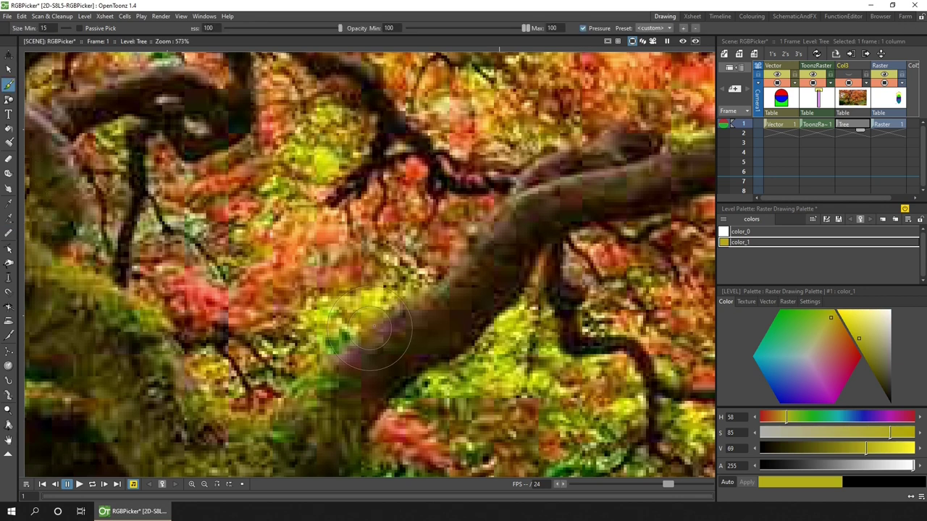
mouse_move(409, 317)
mouse_down()
mouse_move(321, 398)
mouse_move(431, 316)
mouse_move(383, 369)
mouse_move(498, 292)
mouse_move(438, 338)
mouse_up()
scroll(438, 338, down, 5)
right_click(505, 313)
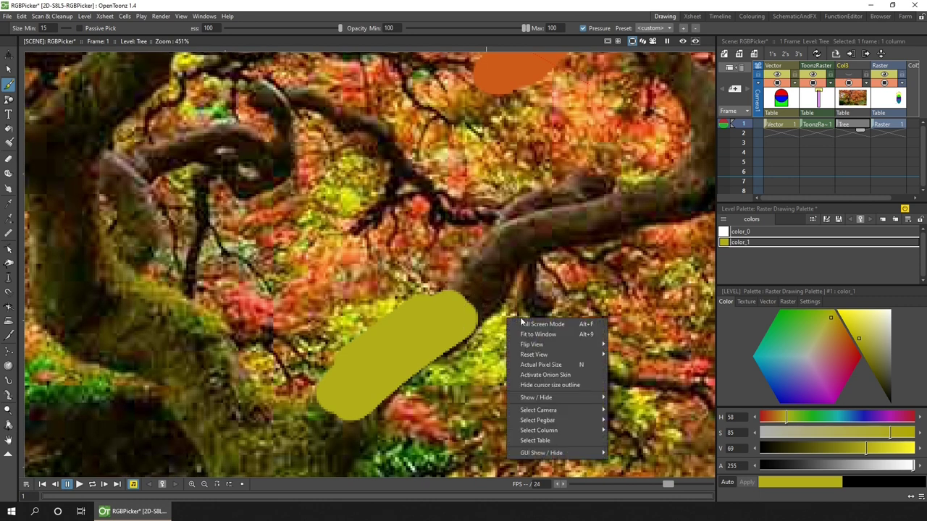
Step: Fit the view to the window, hide Col3's tree photo, select the Raster column, and enable RGB Picker Passive Pick
click(557, 332)
click(849, 82)
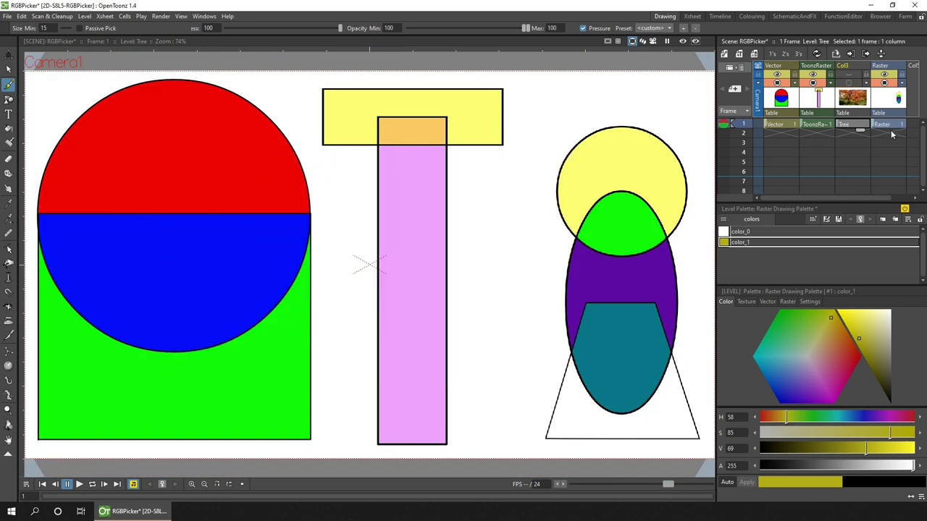
click(885, 67)
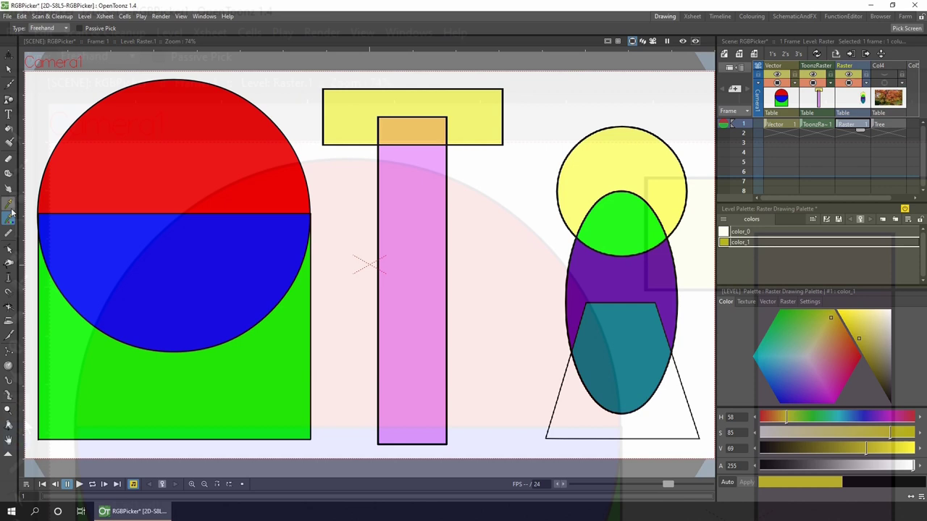
click(8, 218)
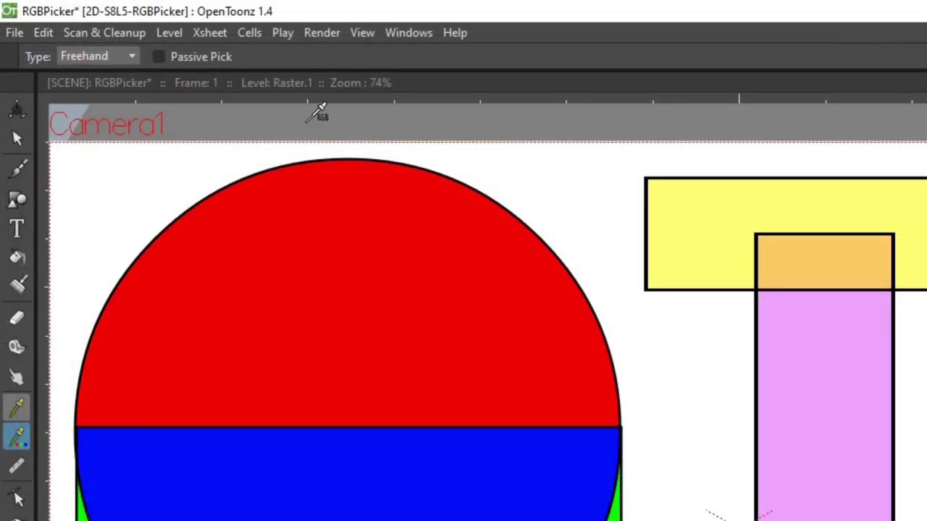
click(203, 56)
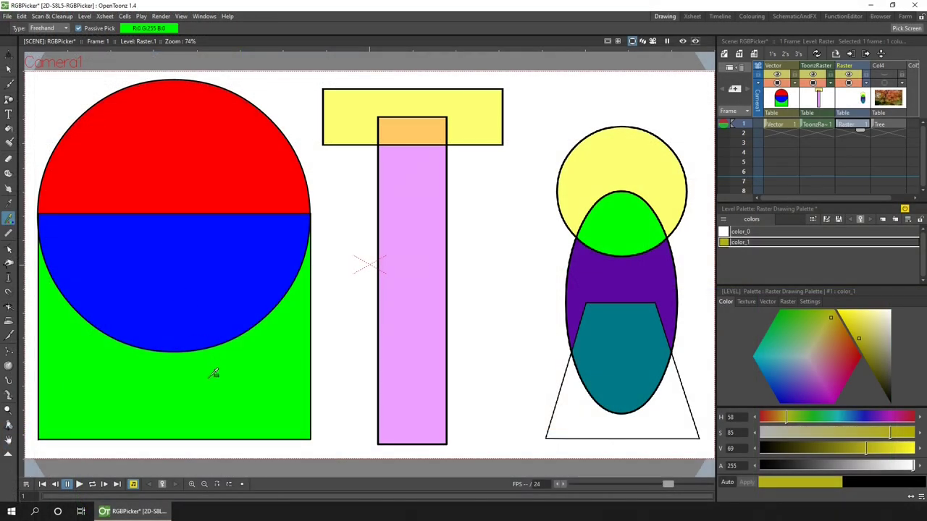
Step: Sample the tall pink bar's colour into color_1 with the RGB Picker
click(404, 215)
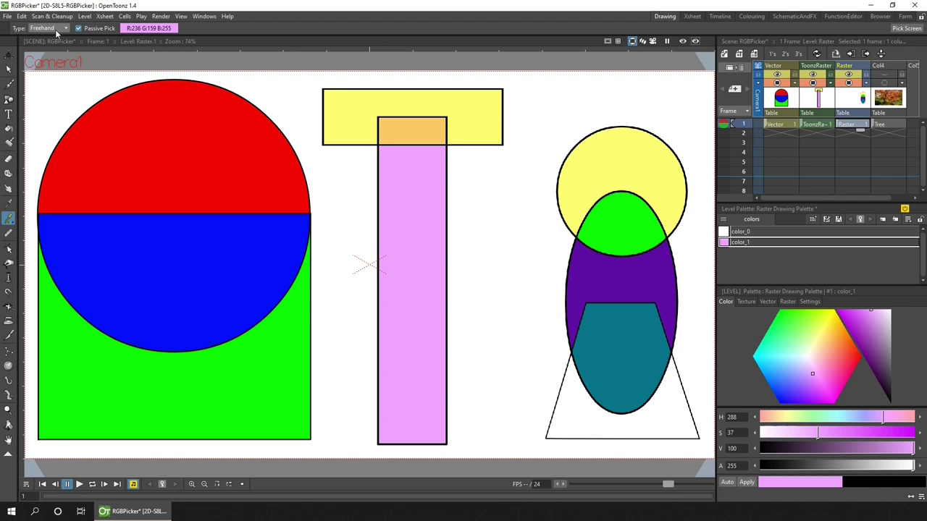
Step: Apply the pending colour to color_1 in the Style Editor, then revert to the previous style
click(736, 237)
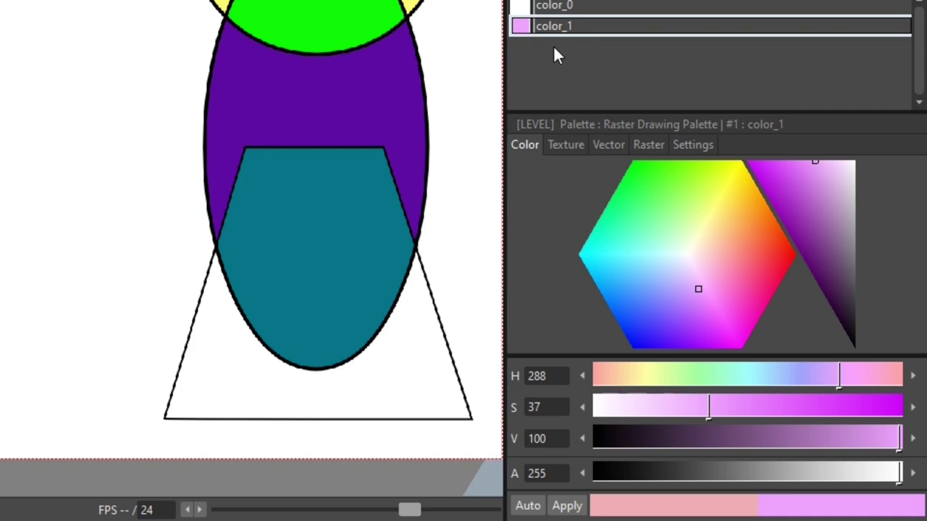
click(566, 506)
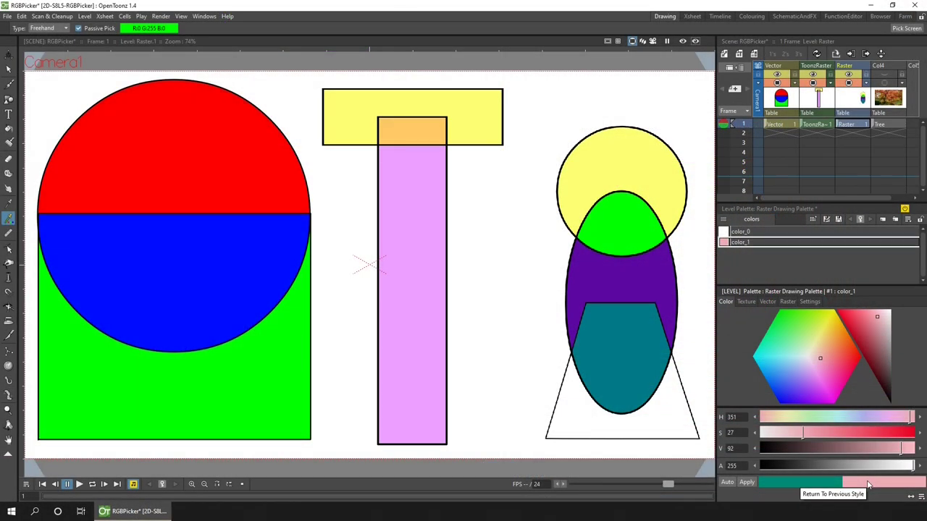
click(872, 486)
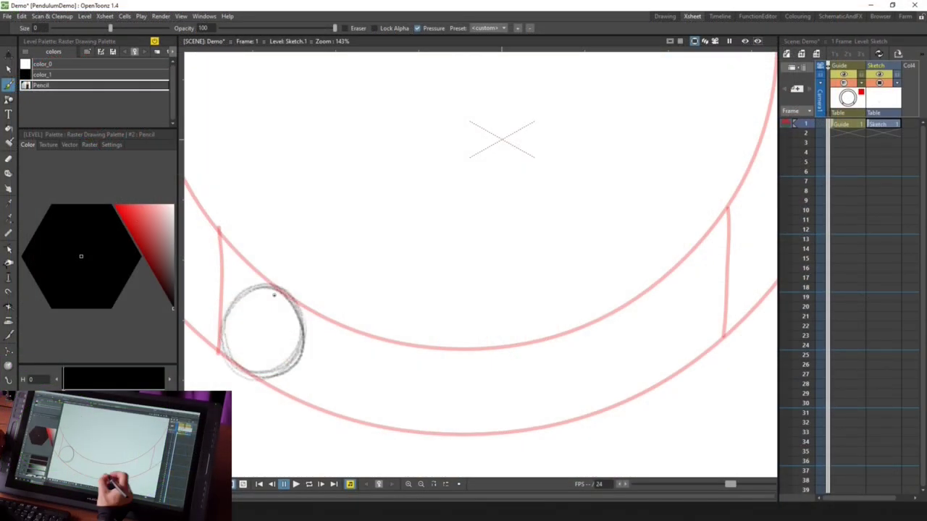
drag(888, 143, 885, 346)
click(883, 346)
drag(681, 274, 677, 277)
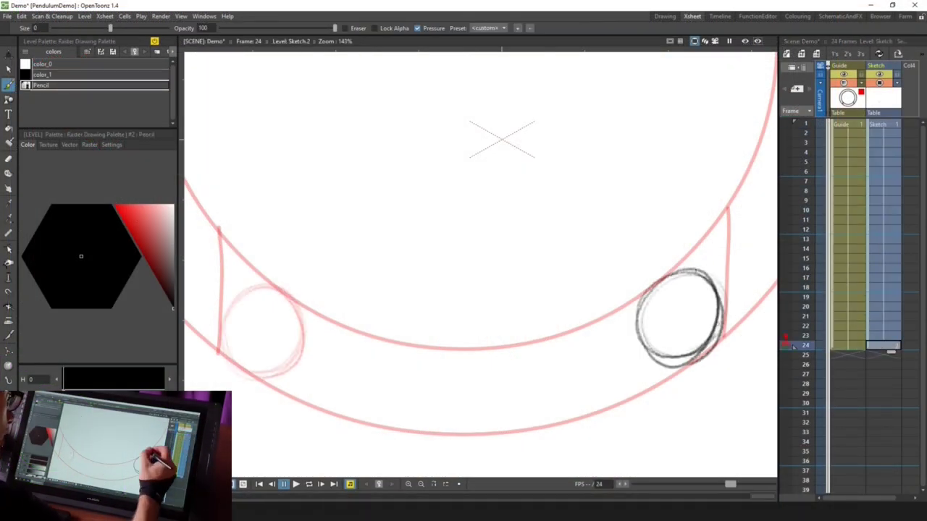
click(884, 239)
drag(470, 351, 474, 353)
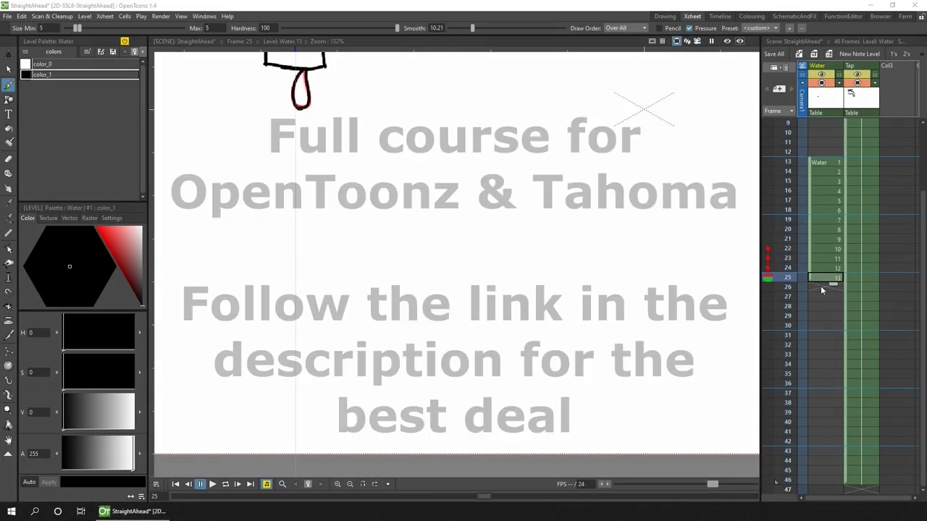
key(period)
mouse_move(299, 98)
mouse_down()
mouse_move(310, 133)
mouse_move(301, 210)
mouse_up()
key(period)
key(period)
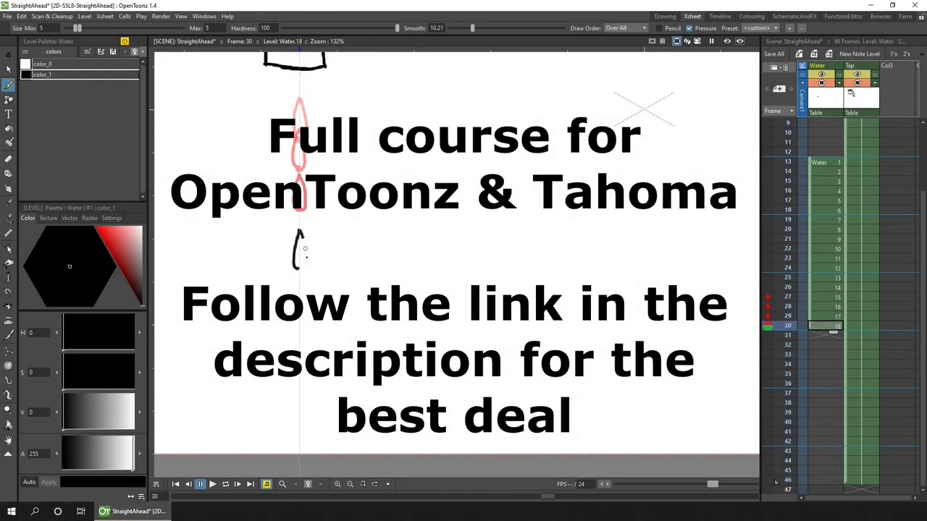
key(period)
key(period)
drag(301, 300, 302, 337)
key(period)
drag(299, 373, 301, 401)
key(period)
mouse_move(294, 435)
mouse_down()
mouse_move(302, 417)
mouse_move(322, 429)
mouse_move(332, 420)
mouse_move(407, 430)
mouse_up()
key(period)
key(period)
key(period)
key(period)
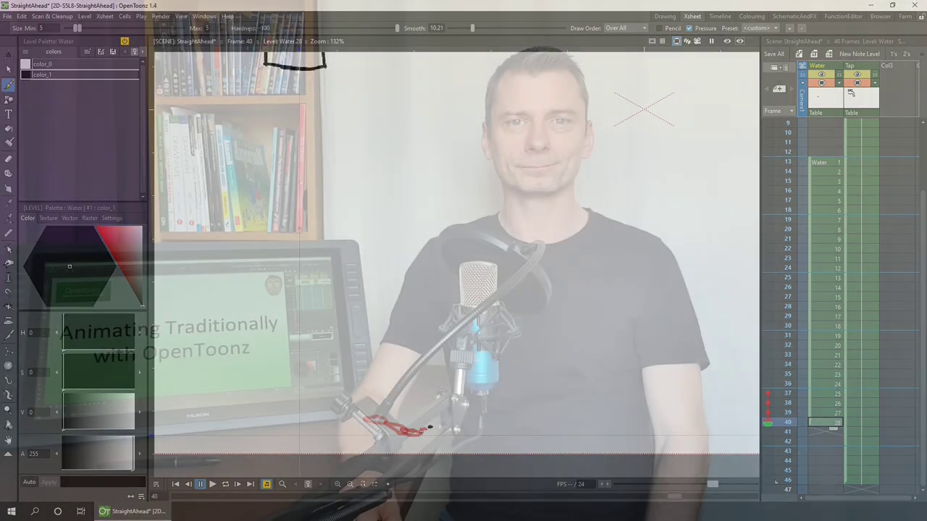